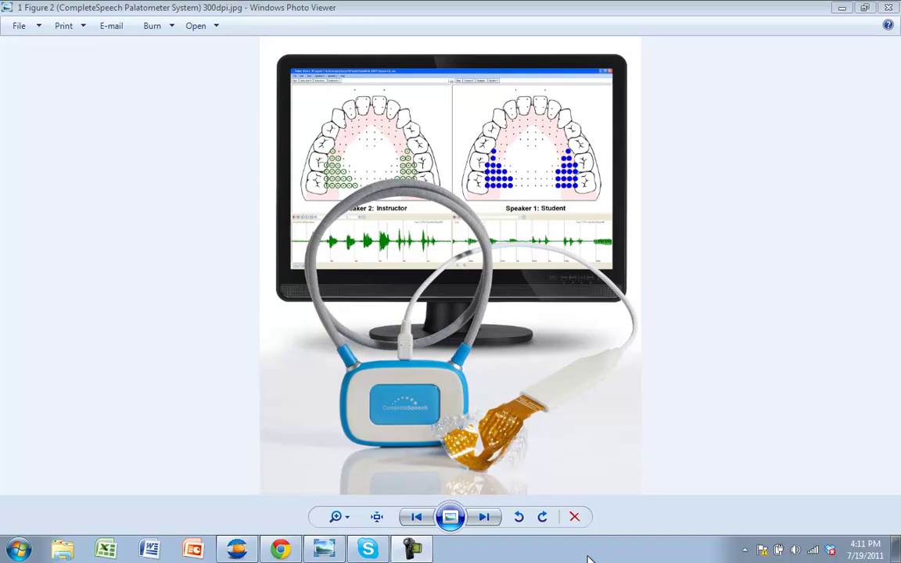
Step: Browse the product photos from the palatometer system through the DataLink and SmartPalate to the travel case
click(493, 522)
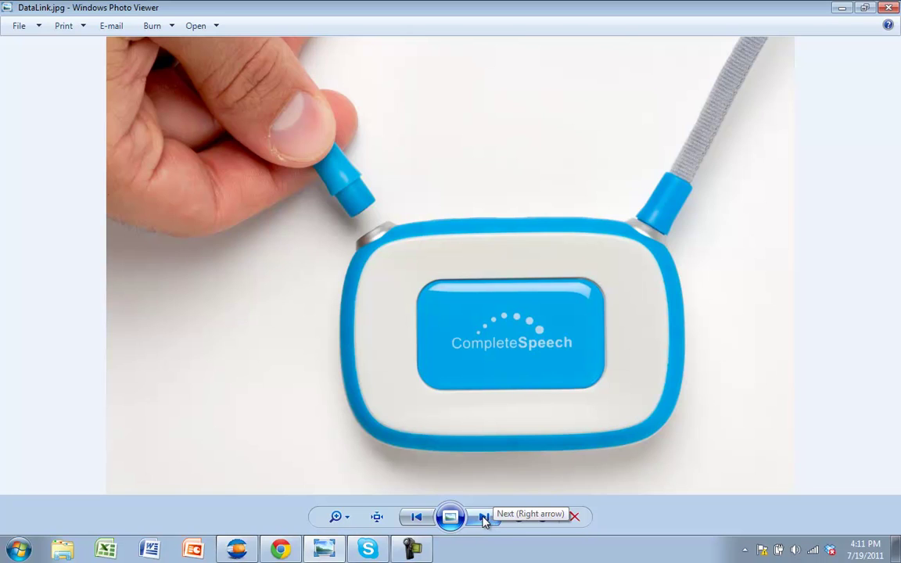
click(485, 517)
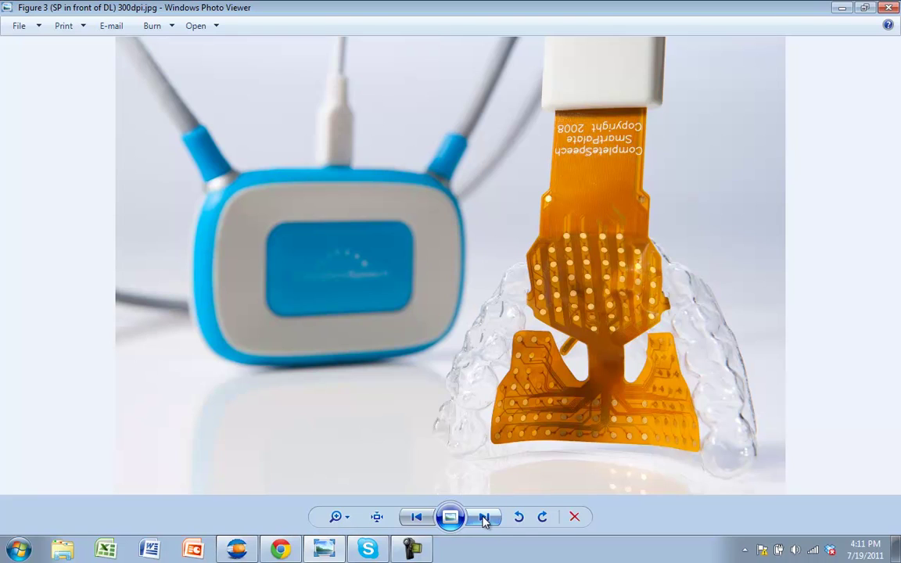
click(485, 518)
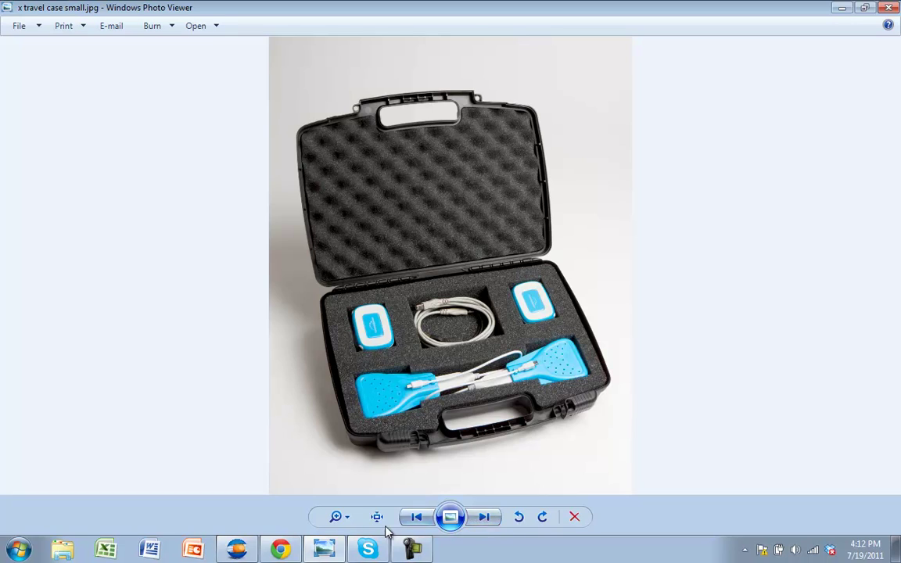
Step: Switch to Palate View and run a 2-second scored attempt for Speaker 1 against the student's R sound target
click(237, 550)
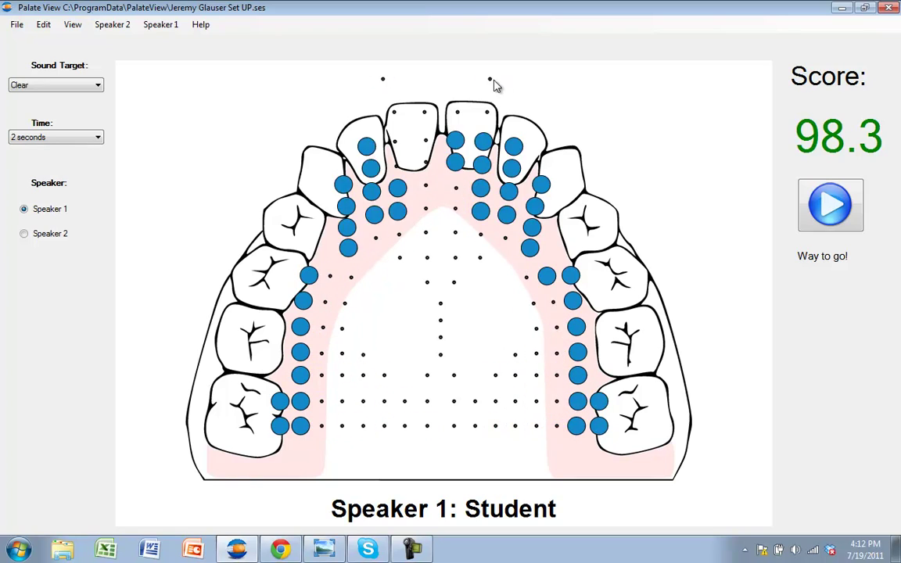
click(86, 87)
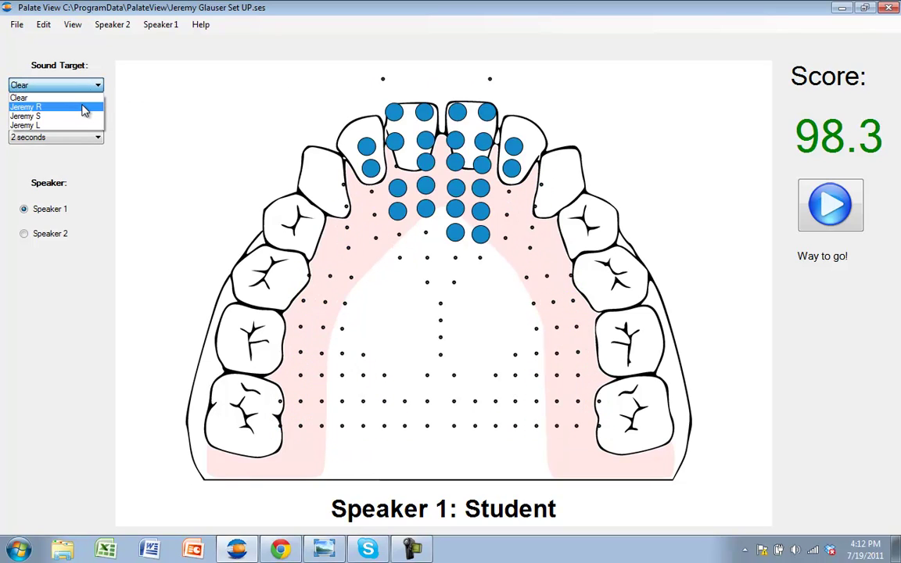
click(85, 110)
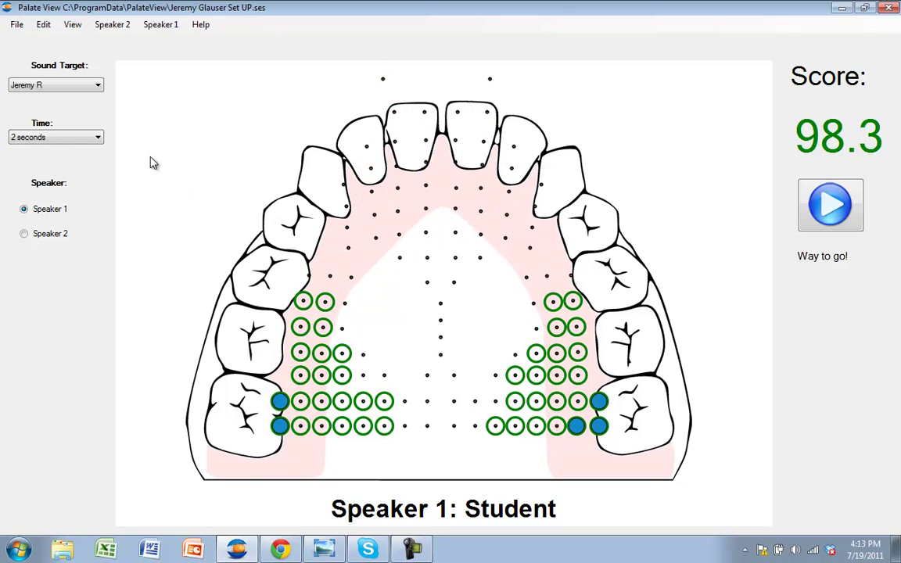
click(92, 140)
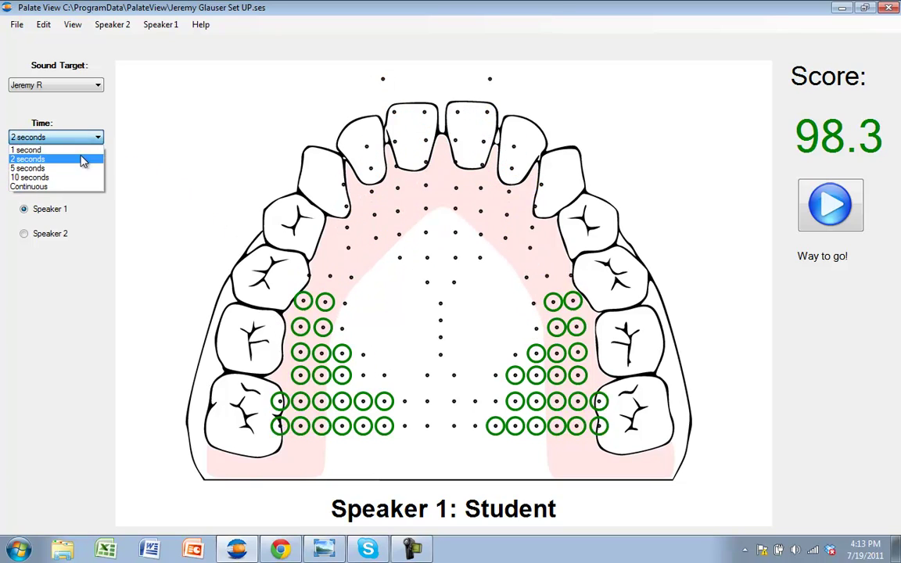
click(83, 156)
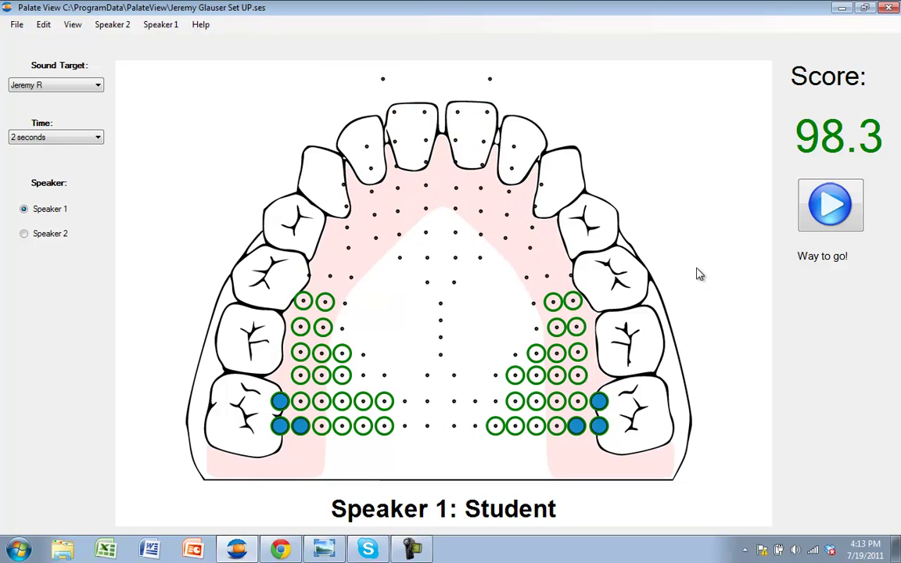
click(825, 210)
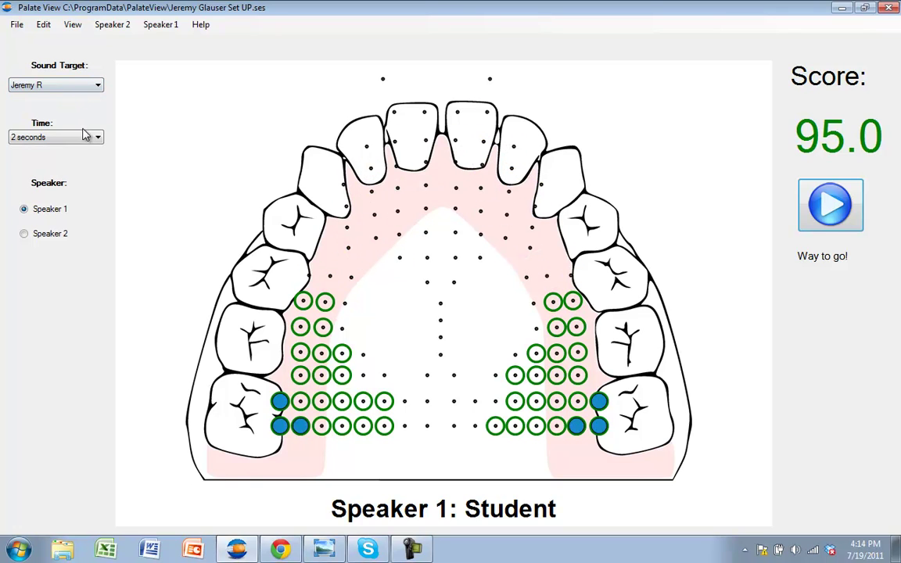
Step: Repeat the scored R attempt for Speaker 1 with the time kept at 2 seconds
click(55, 137)
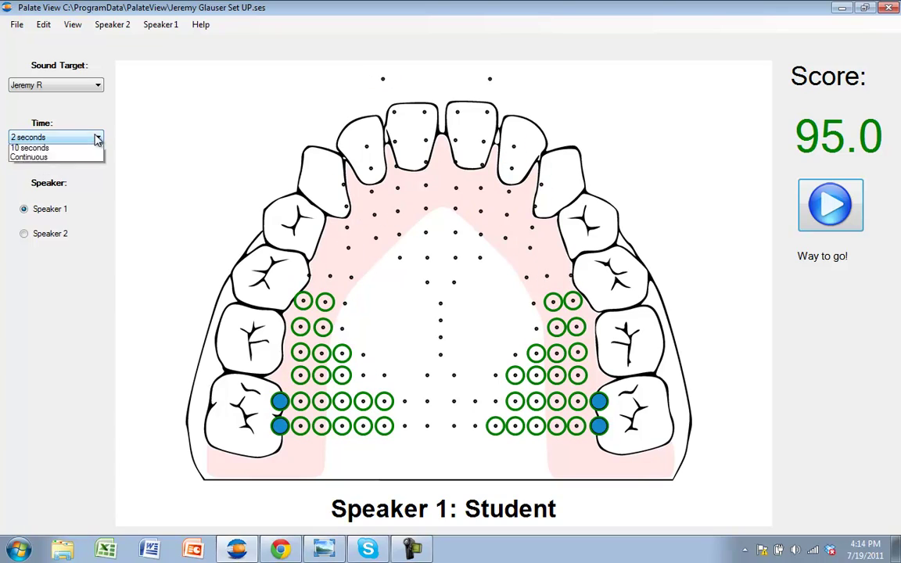
click(78, 159)
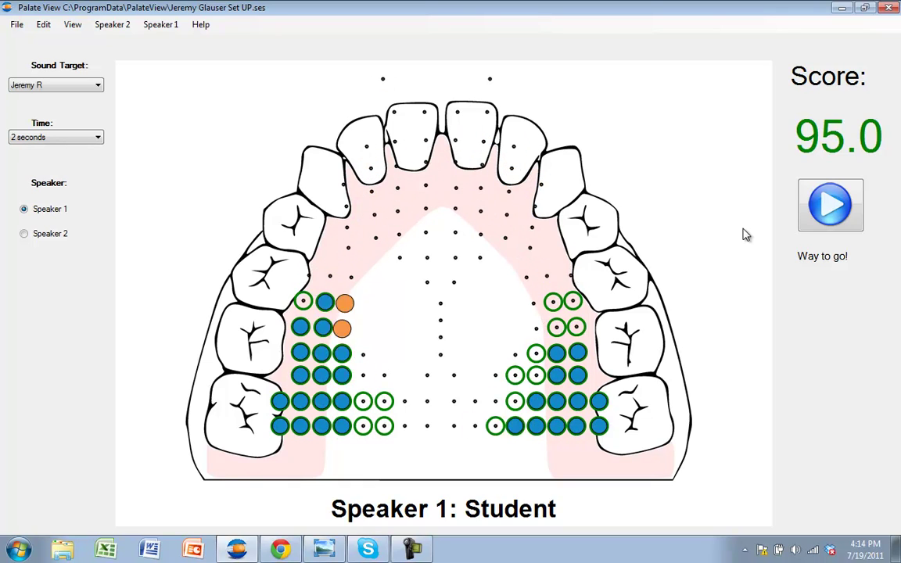
click(829, 214)
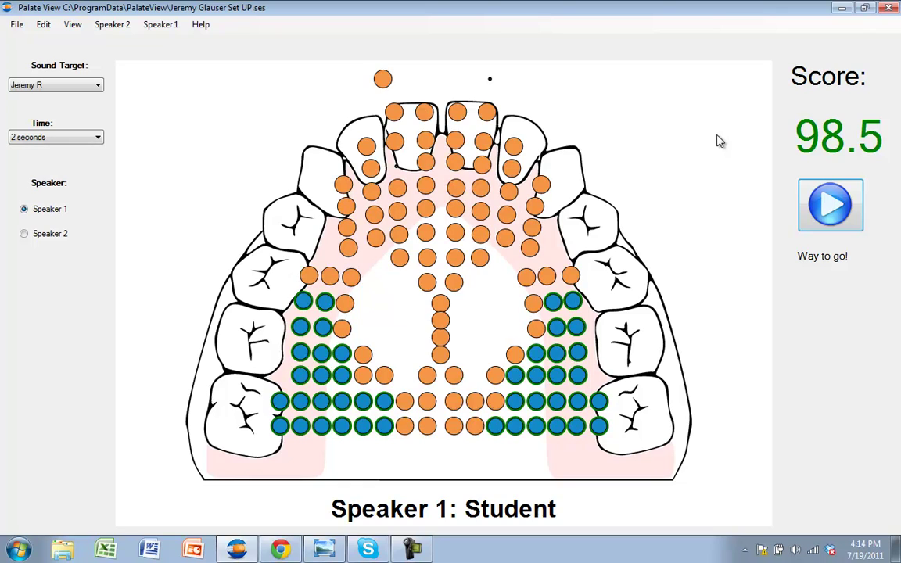
Step: Switch to the timed contact exercise and set the number of contacts to 5
click(77, 28)
click(96, 58)
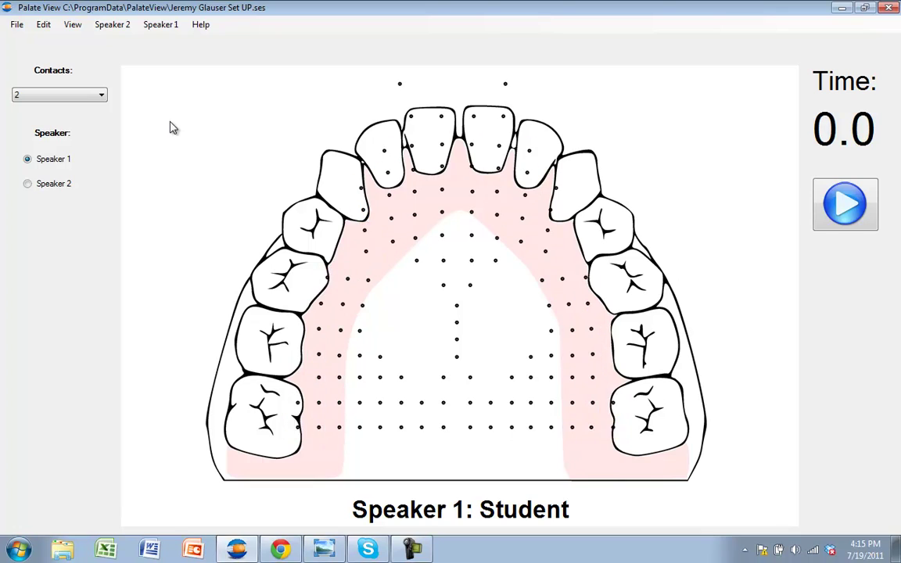
click(91, 95)
click(88, 117)
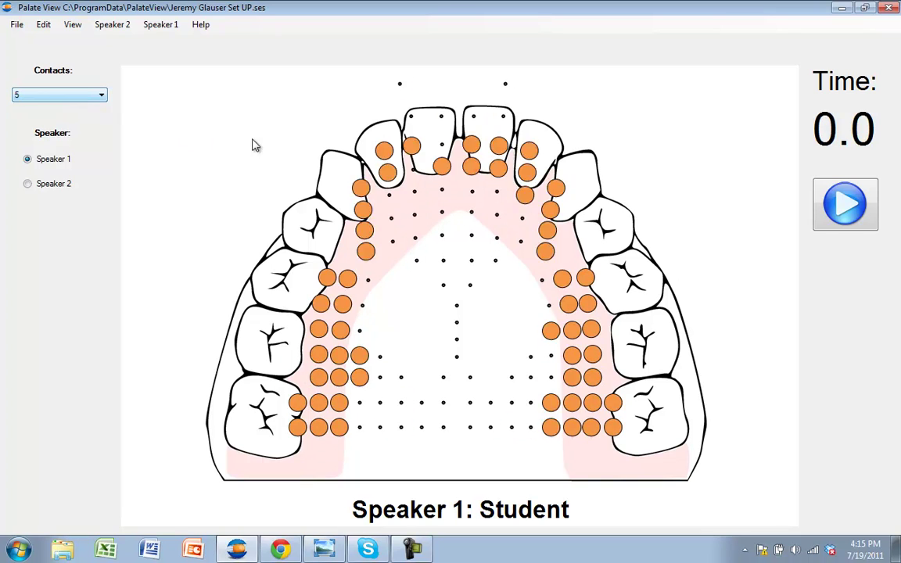
Step: Run the timed five-contact exercise for Speaker 1
click(835, 218)
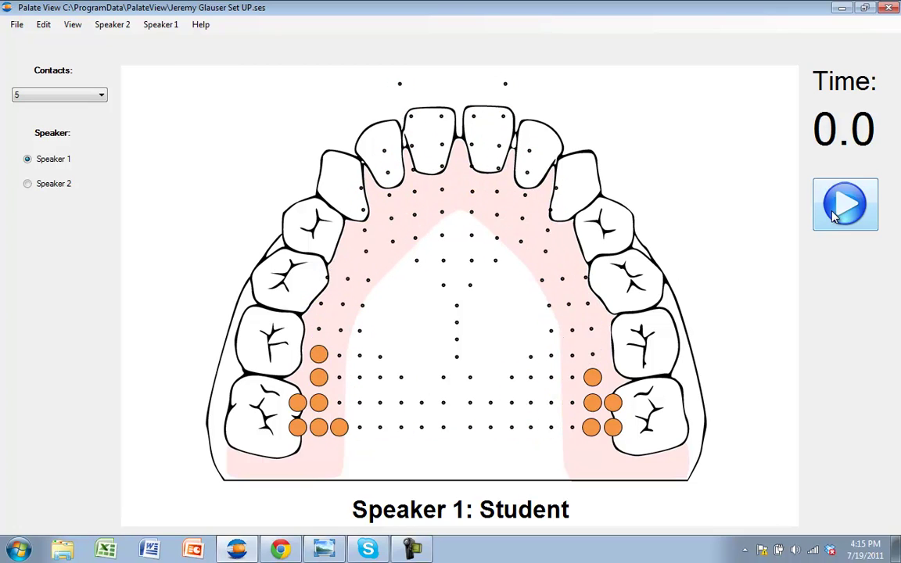
click(836, 217)
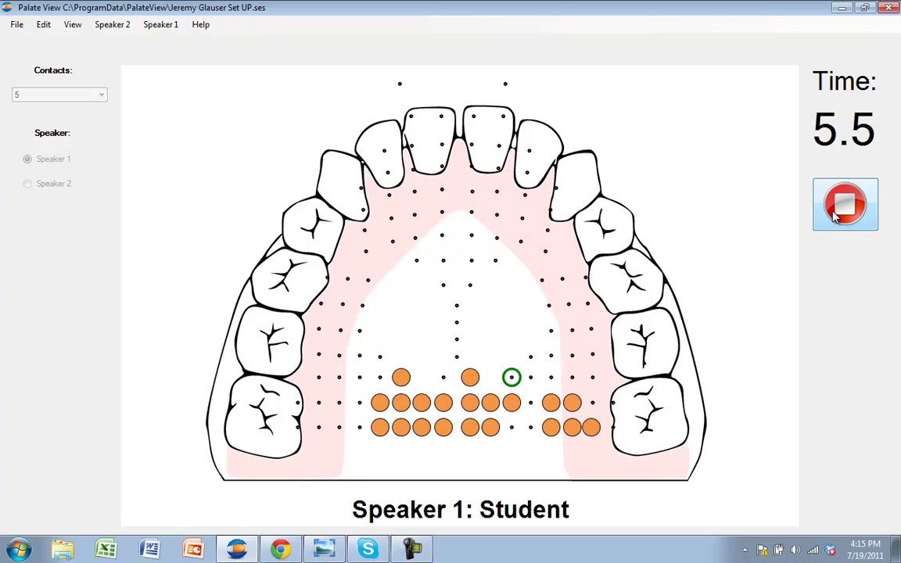
click(835, 218)
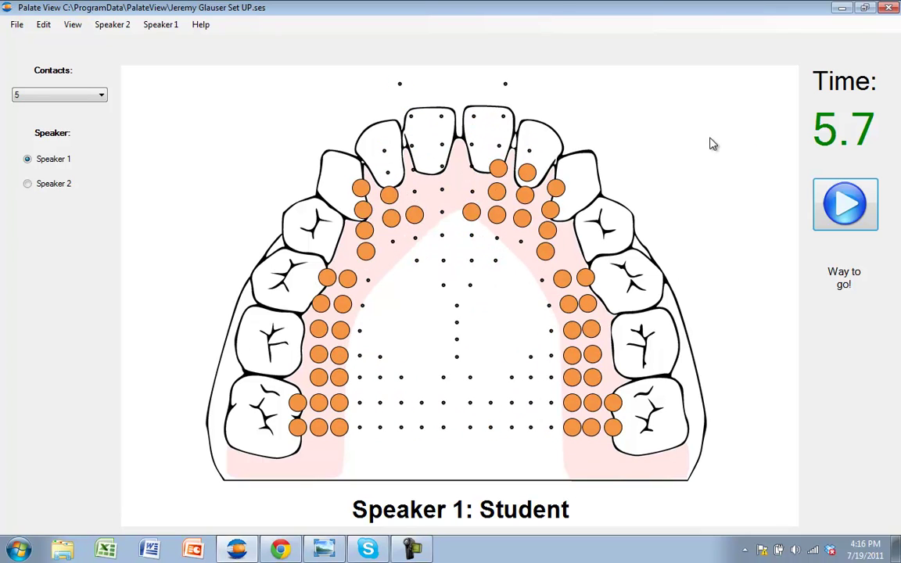
click(27, 184)
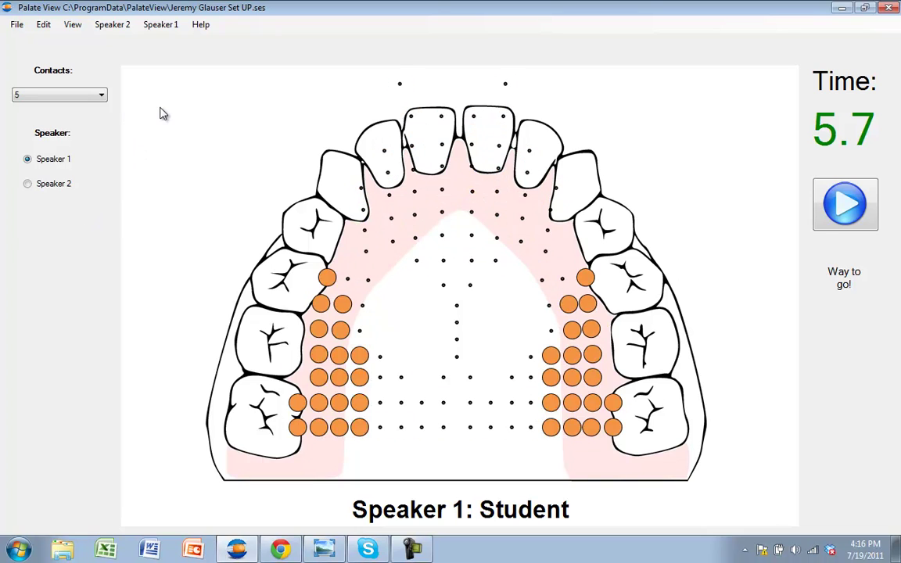
Step: Switch to the side-by-side speaker view, display the student's R, S and L sound targets in turn, and clear the target
click(73, 26)
click(82, 43)
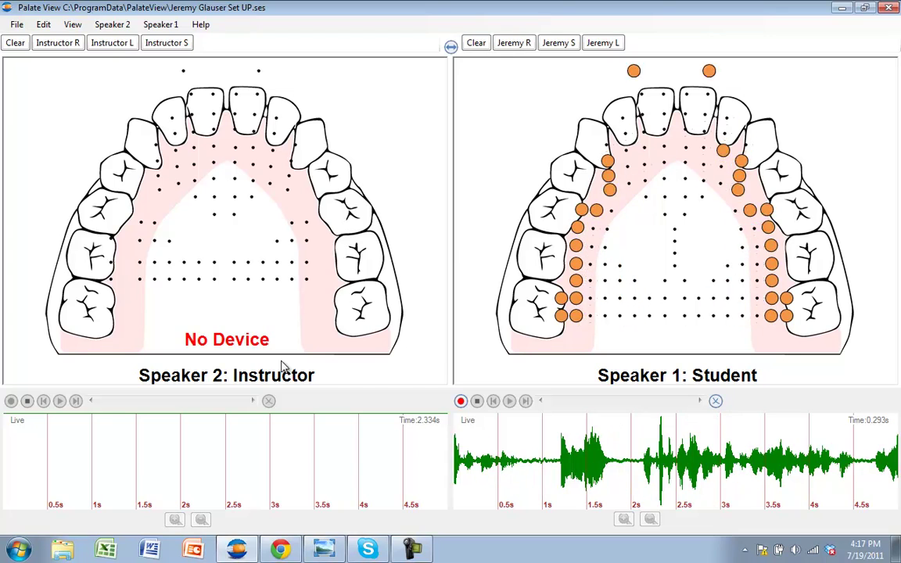
click(476, 43)
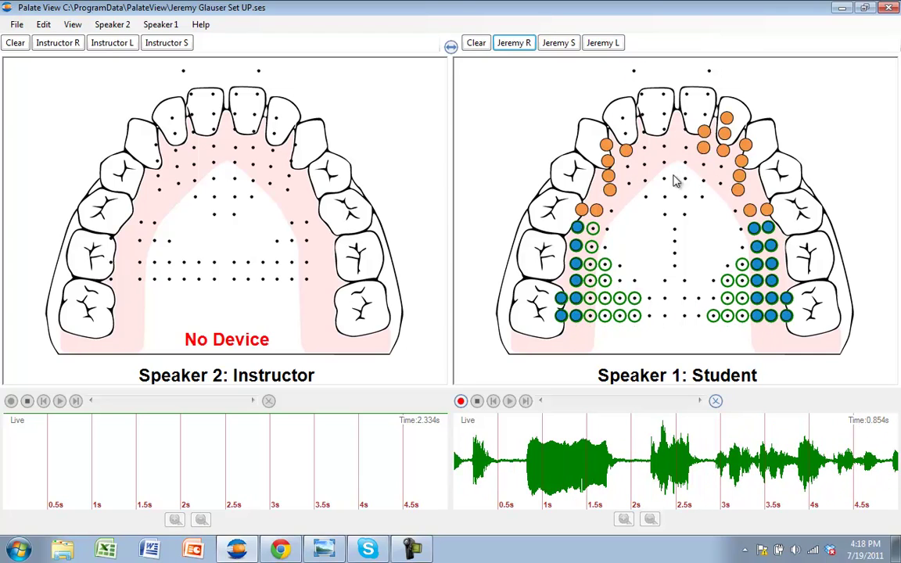
click(560, 47)
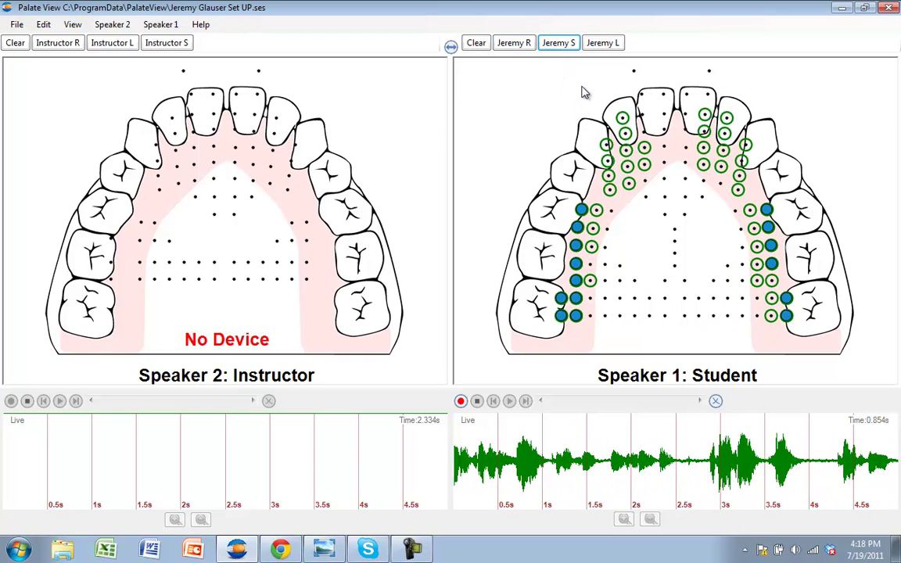
click(599, 43)
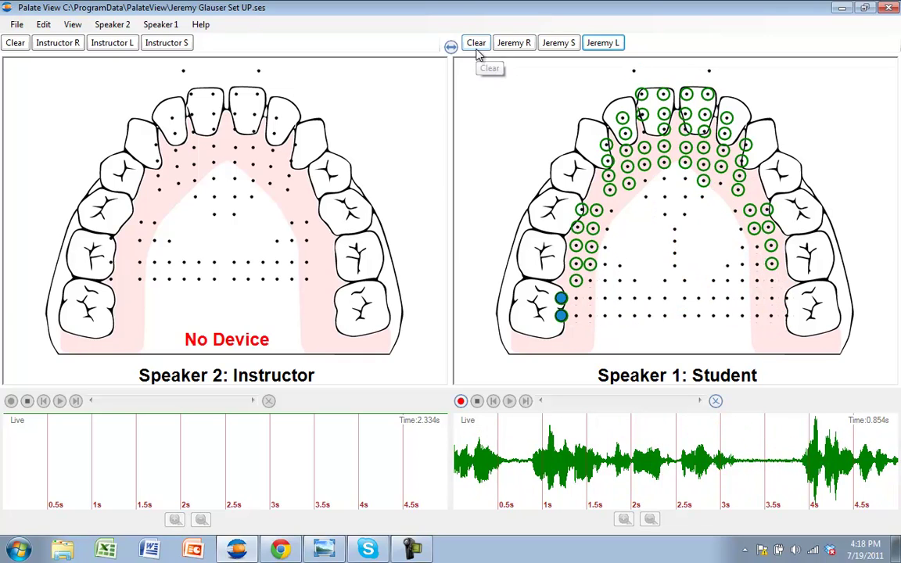
click(476, 48)
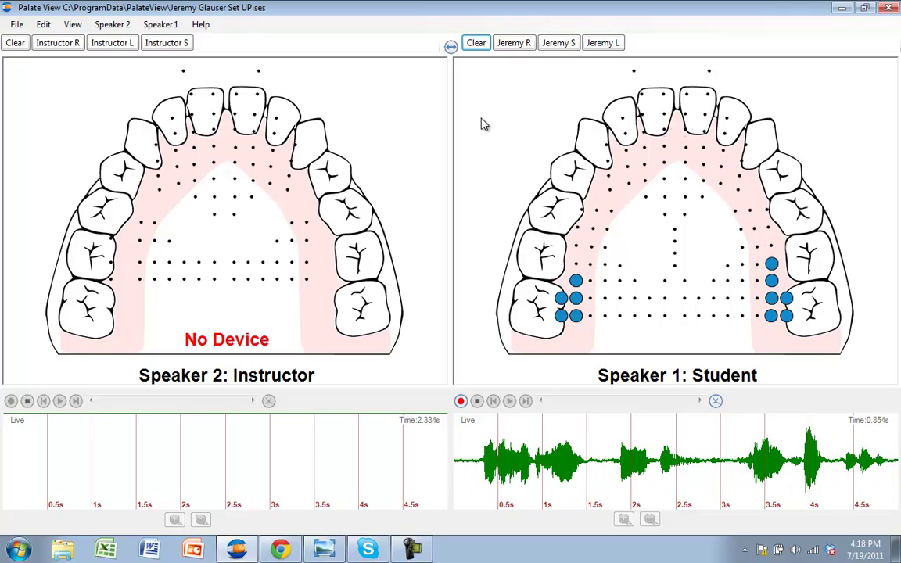
Step: Capture Speaker 1's current tongue contact pattern as a new sound target named R
click(161, 24)
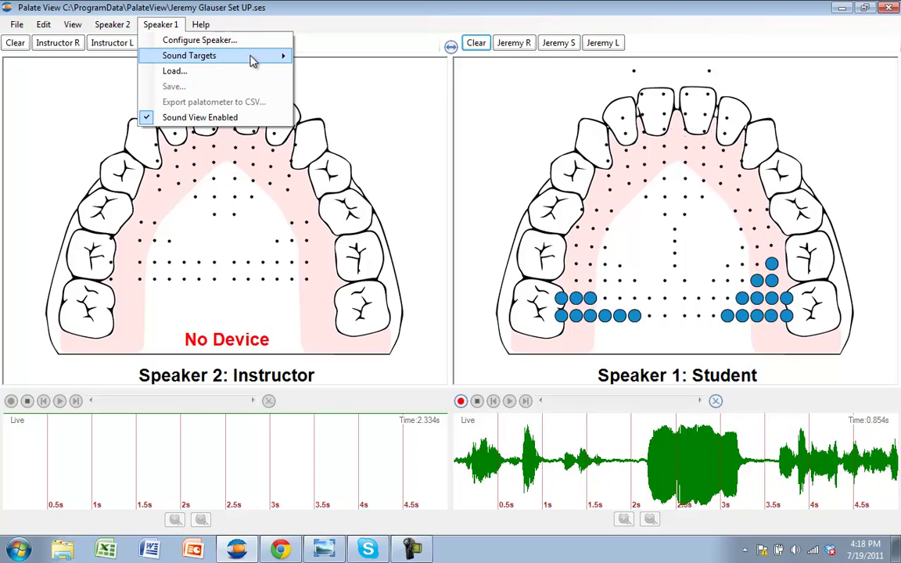
mouse_move(252, 59)
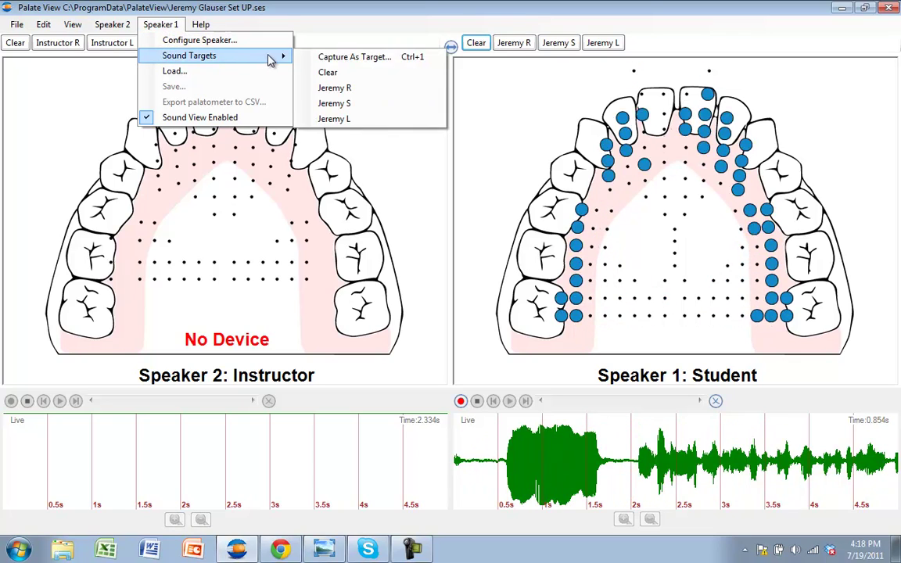
click(355, 58)
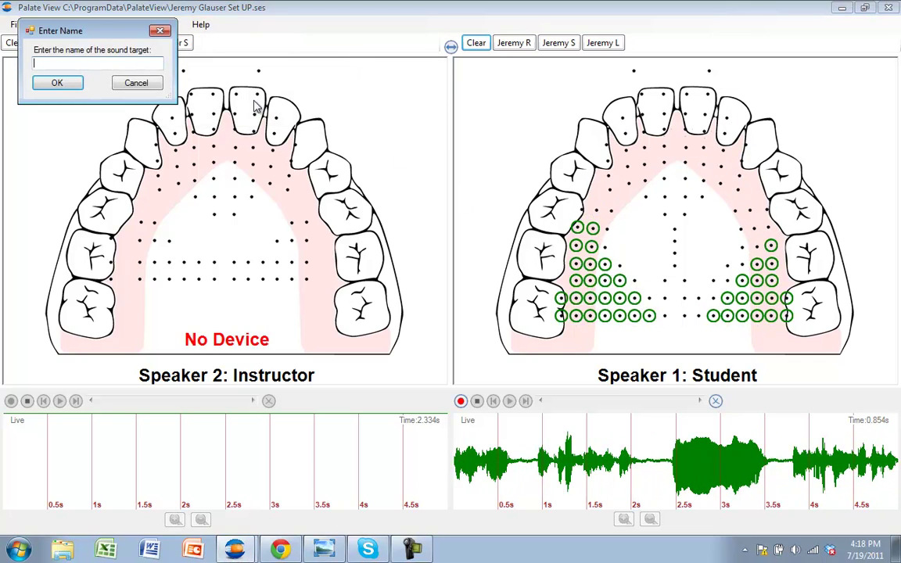
mouse_move(120, 29)
mouse_down()
mouse_move(265, 63)
mouse_move(396, 72)
mouse_move(136, 69)
mouse_move(133, 40)
mouse_move(120, 45)
mouse_move(423, 58)
mouse_up()
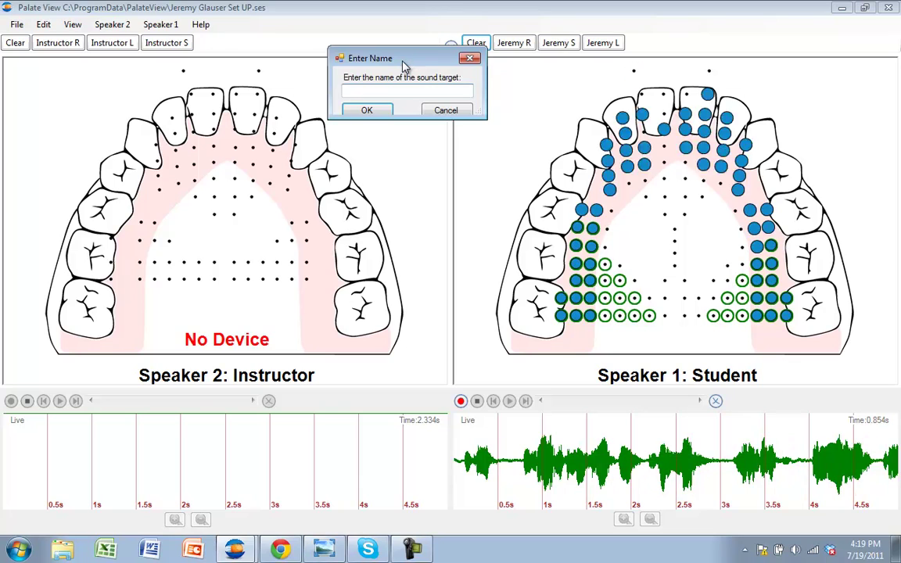
text(R)
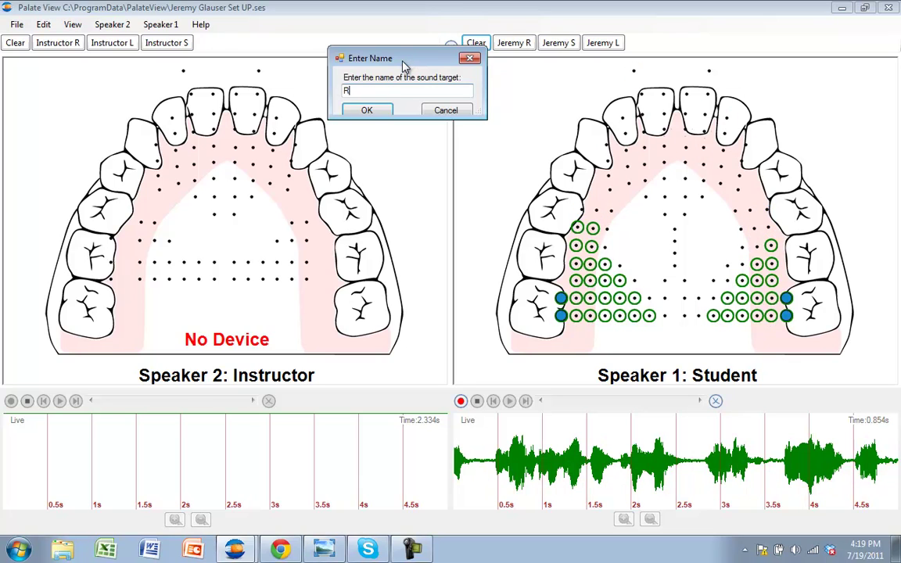
click(367, 111)
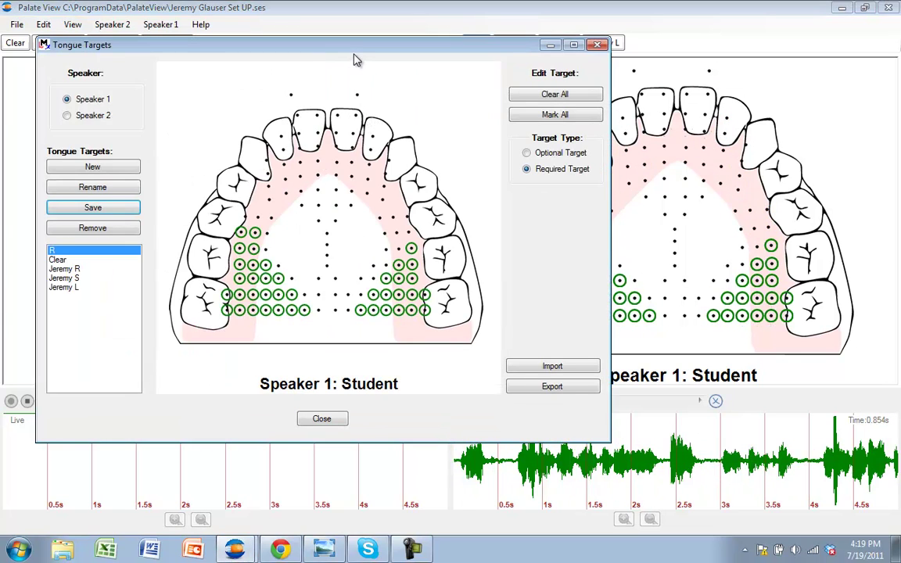
Step: Try toggling individual contact points off and on in Speaker 1's R target, and save the target
drag(353, 54, 324, 36)
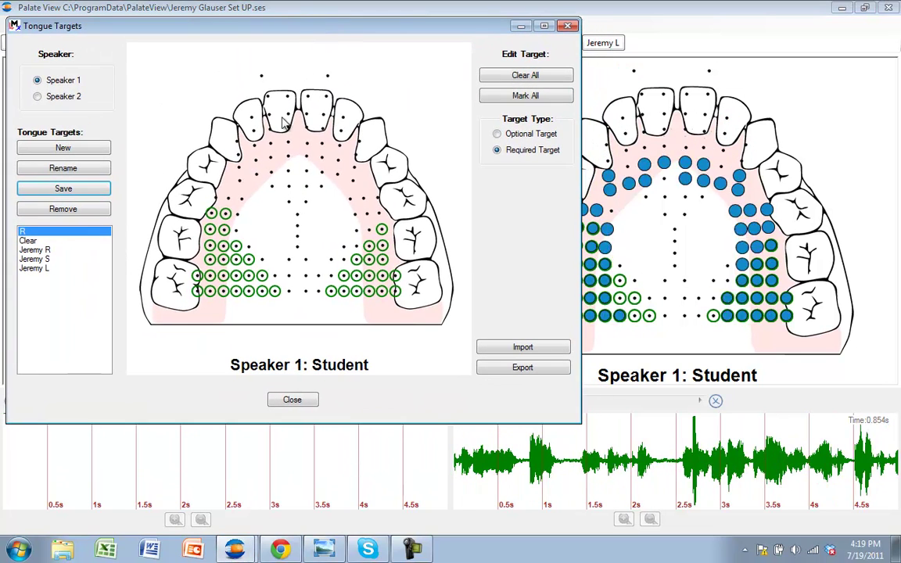
click(256, 162)
mouse_move(255, 161)
mouse_down()
mouse_move(337, 159)
mouse_move(337, 172)
mouse_move(256, 164)
mouse_move(306, 157)
mouse_move(336, 176)
mouse_move(258, 166)
mouse_up()
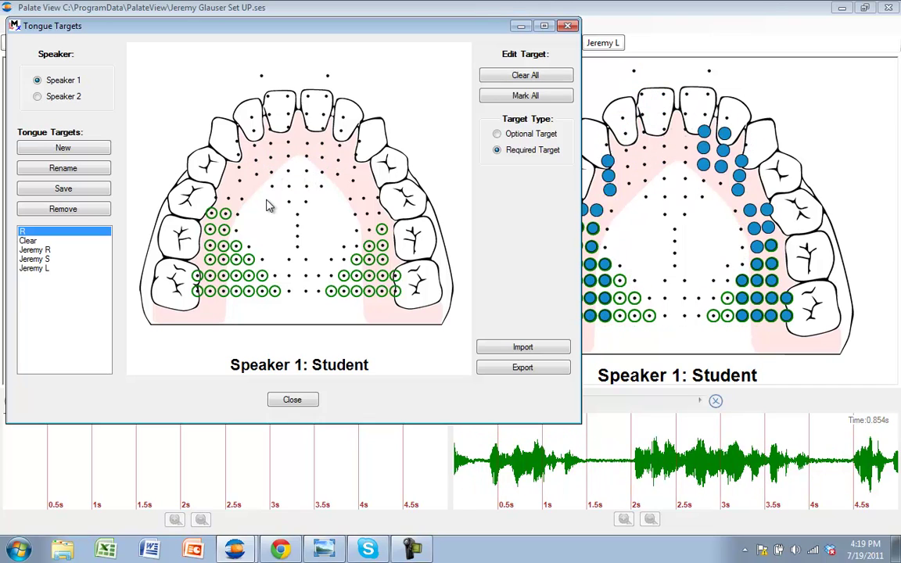
click(237, 229)
click(238, 215)
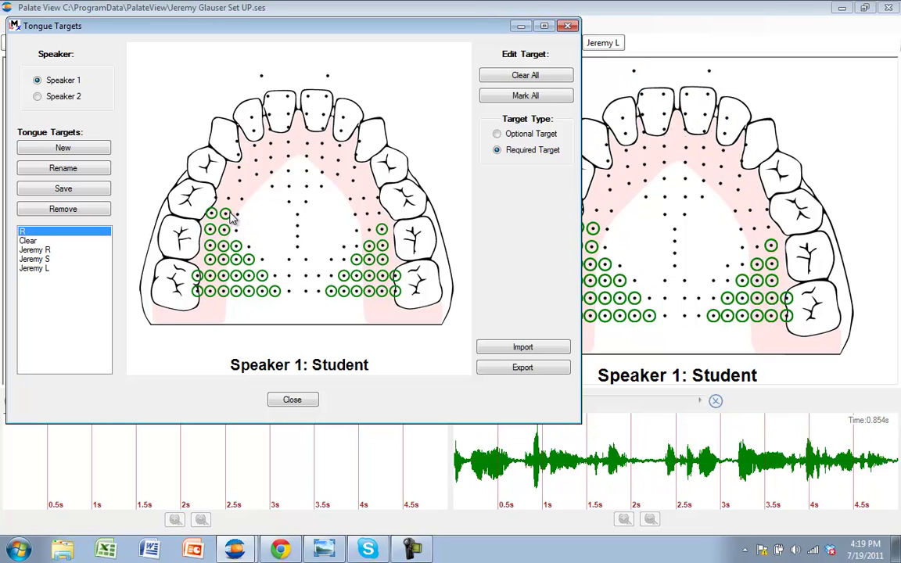
click(226, 216)
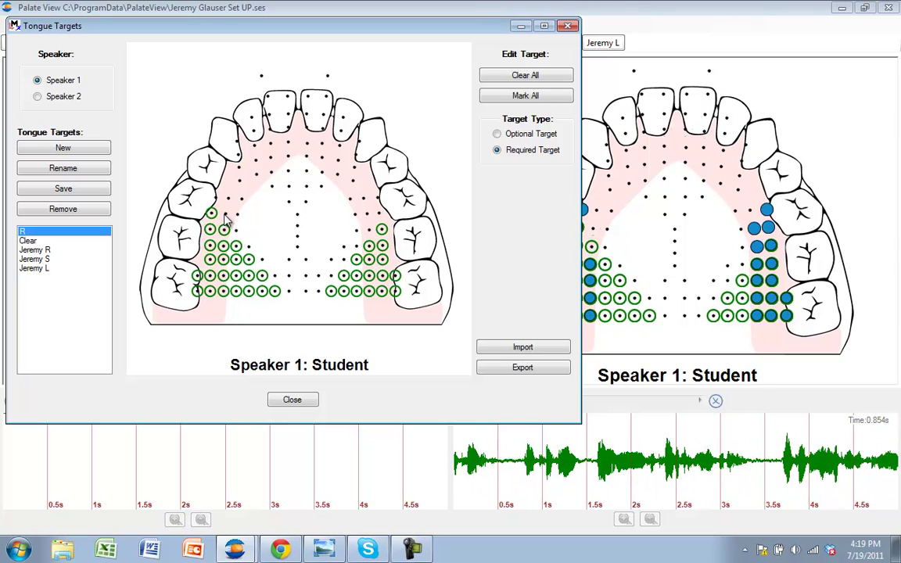
click(225, 216)
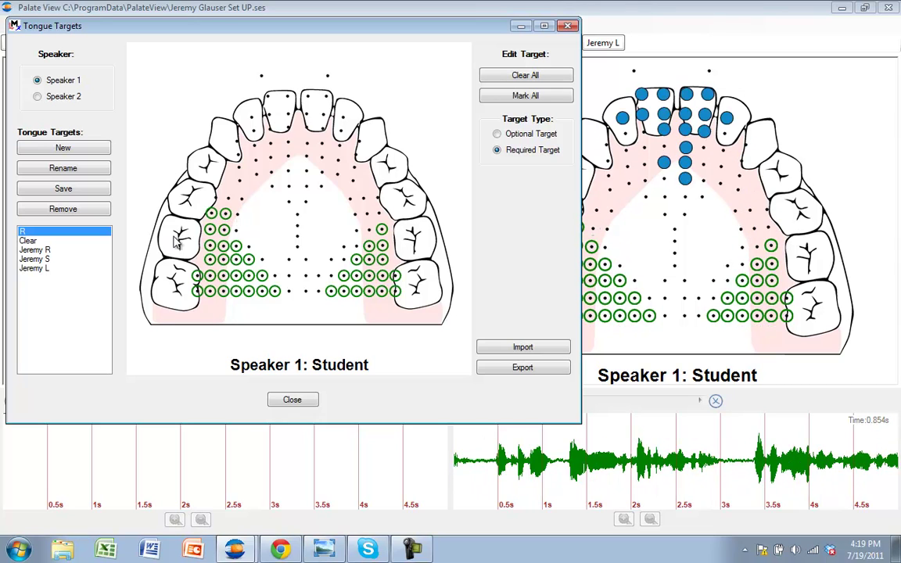
click(93, 190)
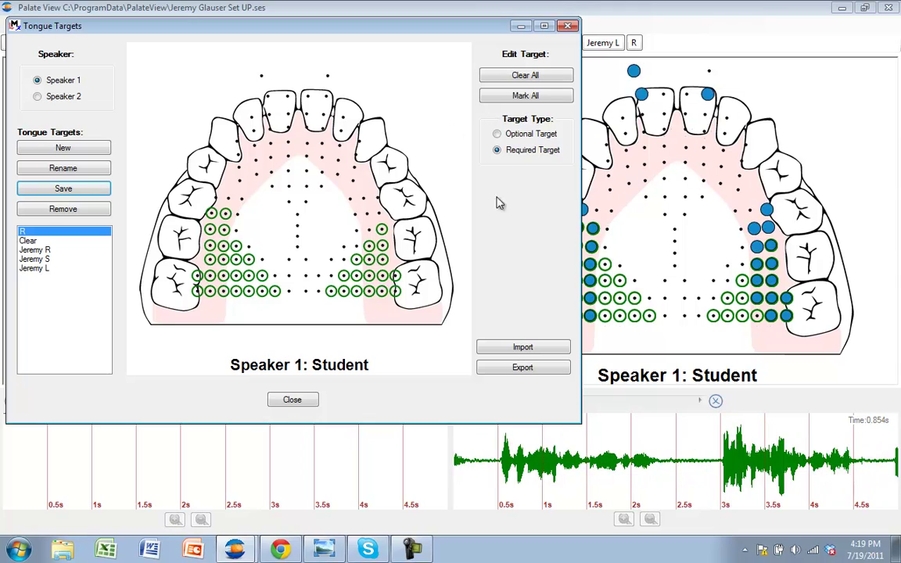
Step: Close the target editor and display the newly captured R target on Speaker 1's palate
click(290, 400)
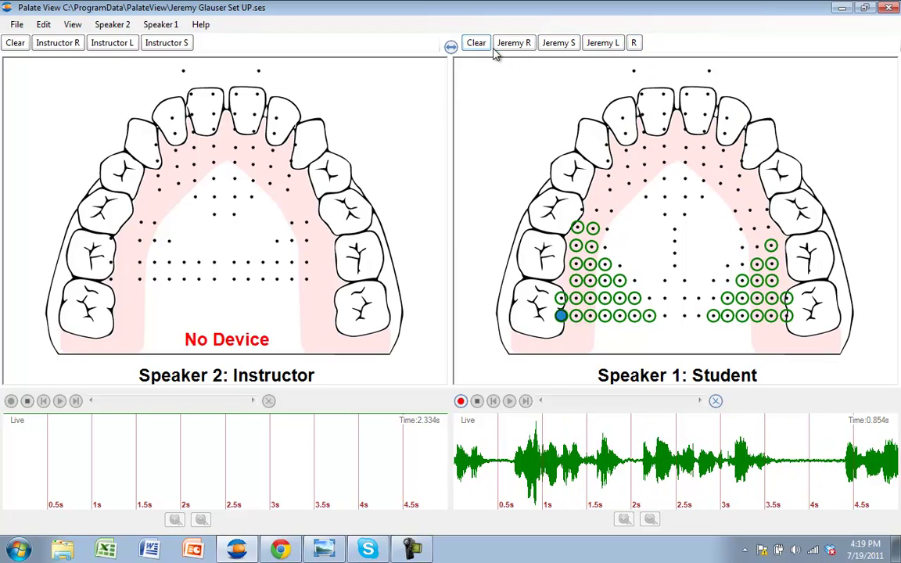
click(634, 43)
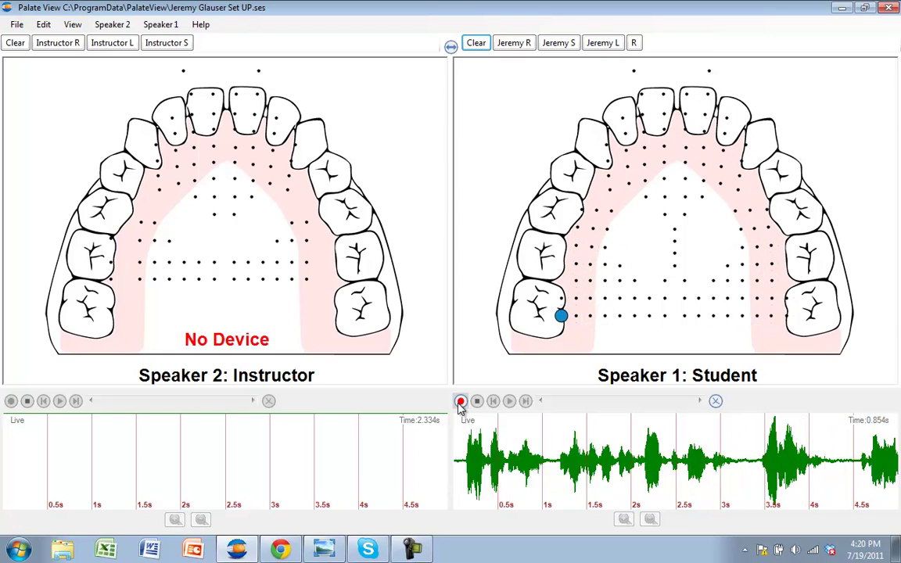
Step: Record a short speech sample for Speaker 1 and advance its playback position to about 0.6 s
click(460, 401)
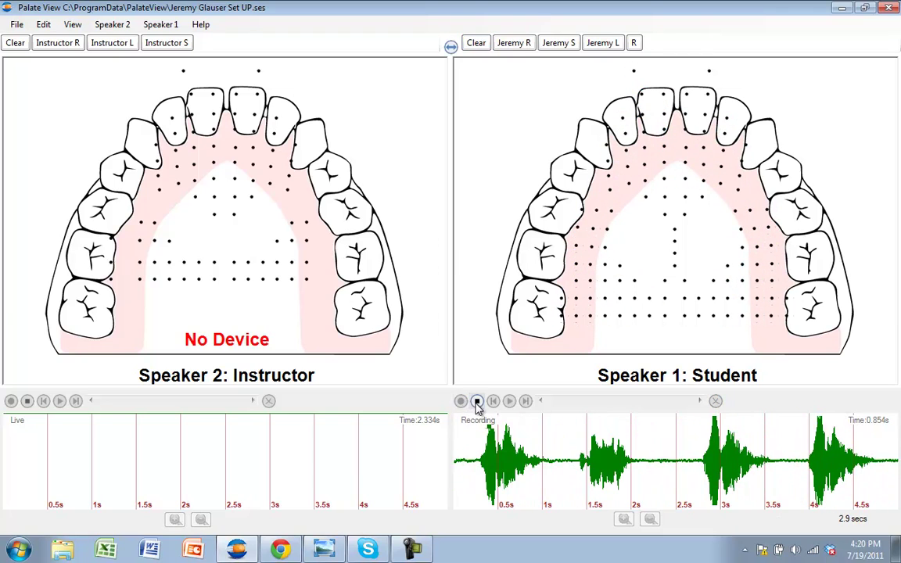
click(477, 402)
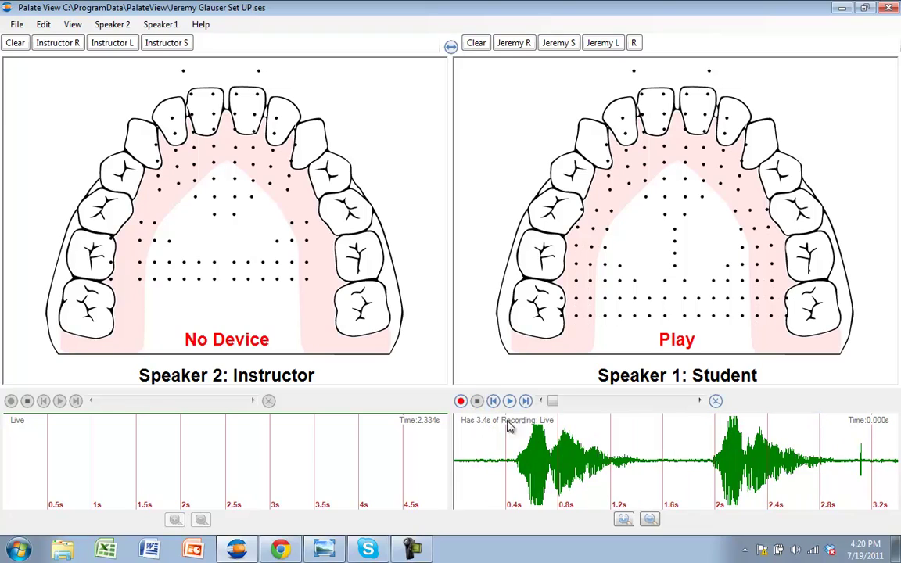
click(700, 401)
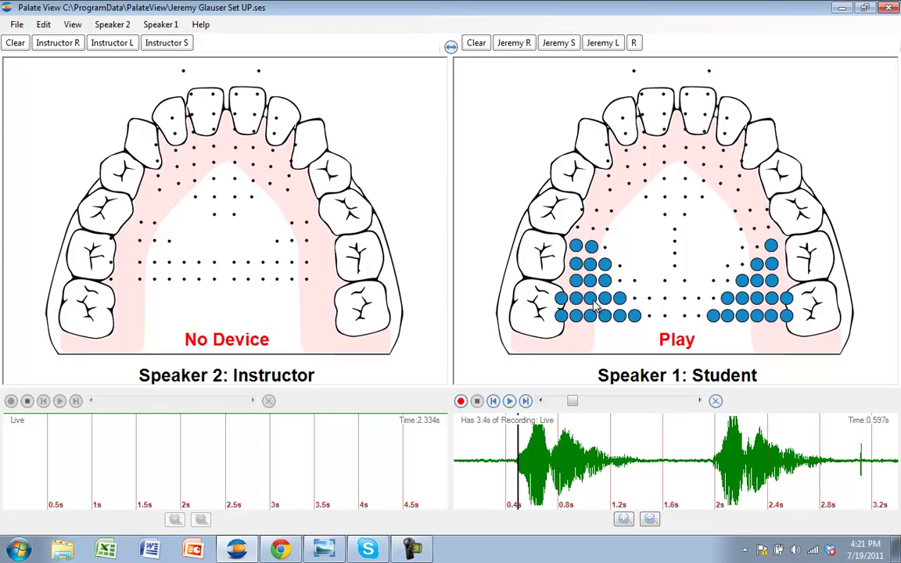
Step: Capture the contact pattern at the current playback position as a new Speaker 1 sound target named r
click(153, 27)
mouse_move(234, 55)
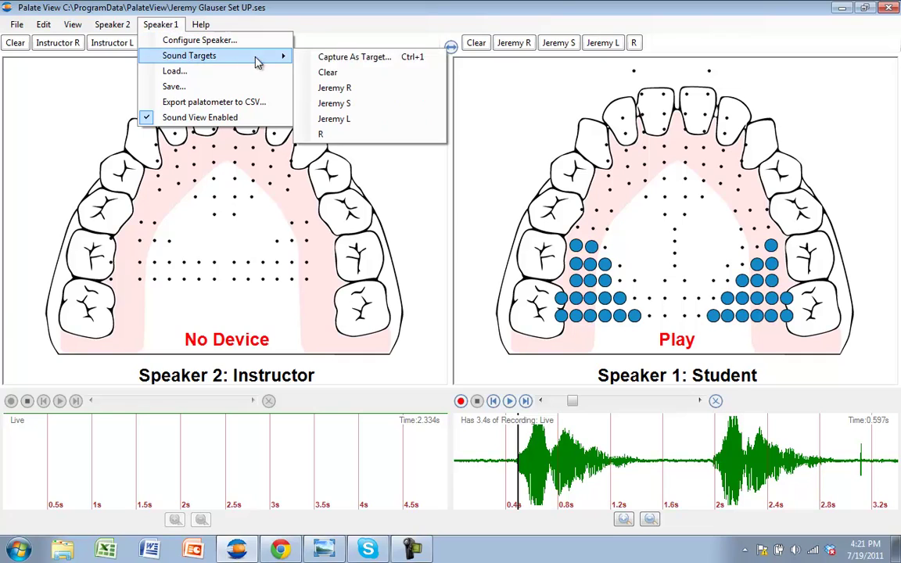
click(350, 64)
drag(151, 67, 474, 87)
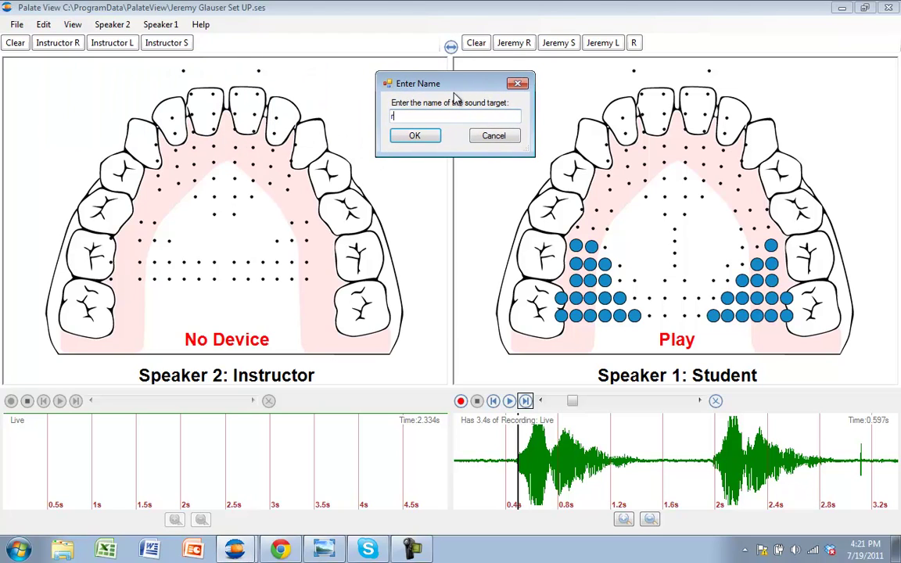
click(427, 138)
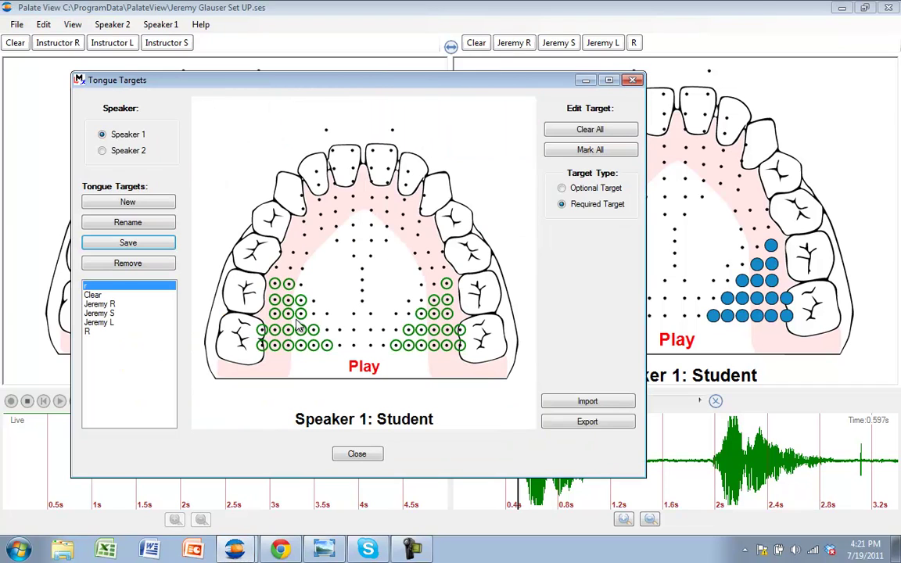
Step: Move the target editor aside, save the r target, and close the editor
drag(308, 82, 232, 52)
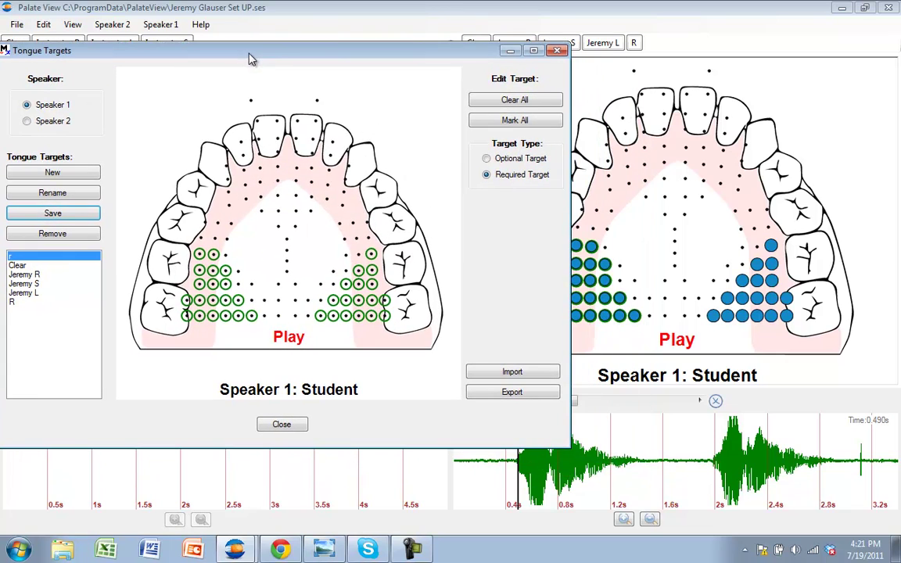
click(68, 212)
click(283, 426)
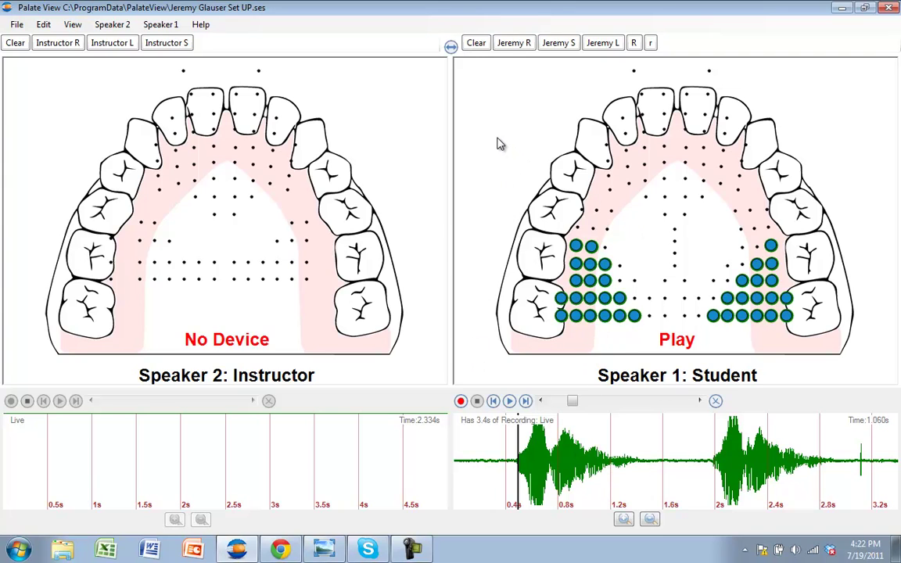
Step: Clear Speaker 1's displayed target and discard the recording to return to the live view
click(477, 45)
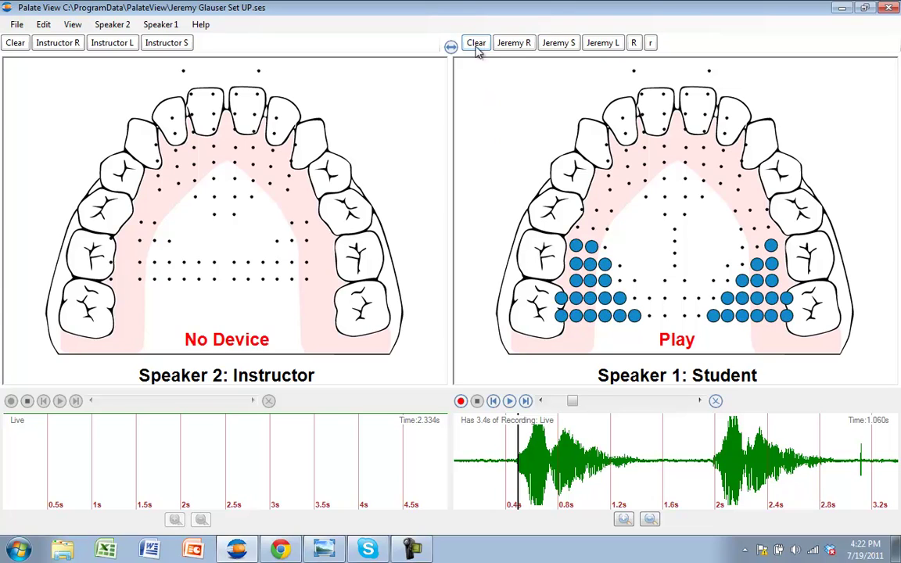
click(716, 401)
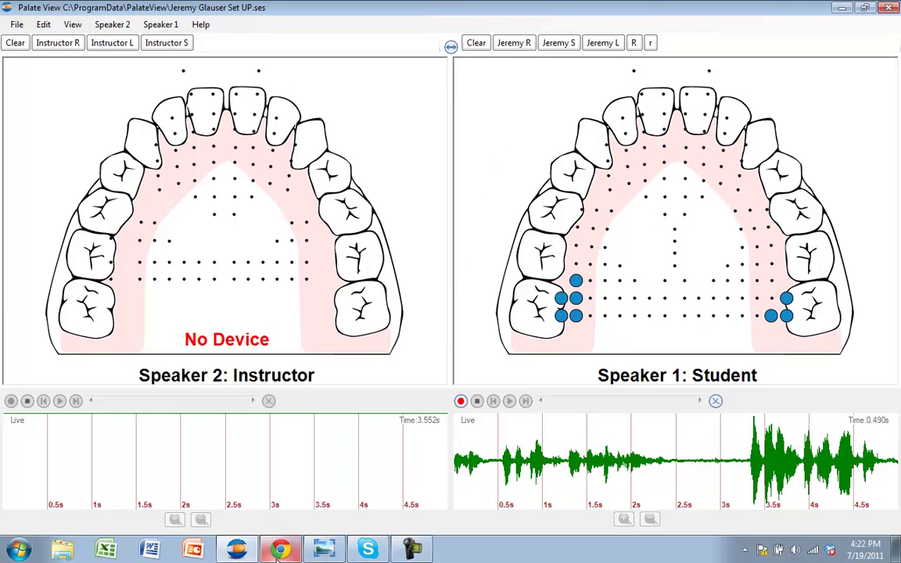
Step: Switch to Chrome and examine the EPG and Palatometry Use in Treatment paper, including its section on articulation and phonological disorders
mouse_move(282, 552)
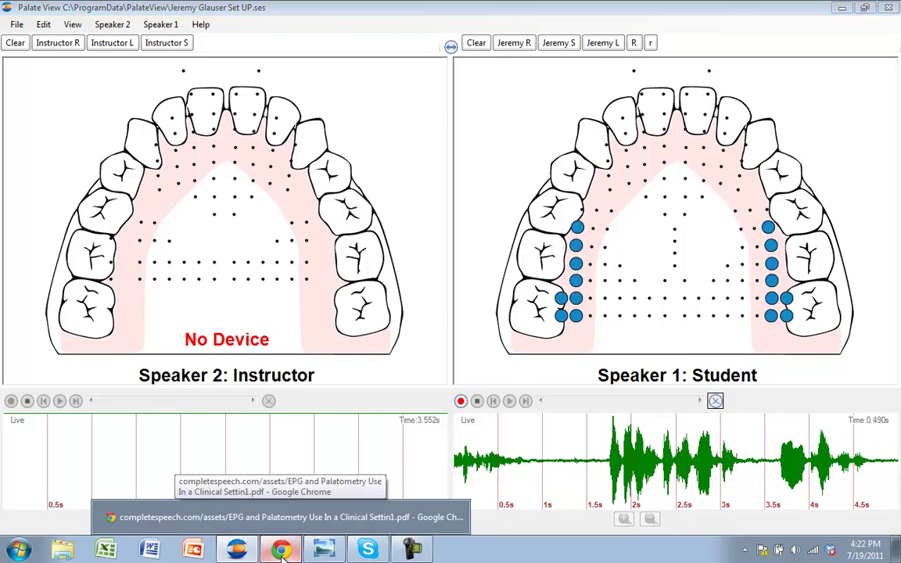
click(282, 551)
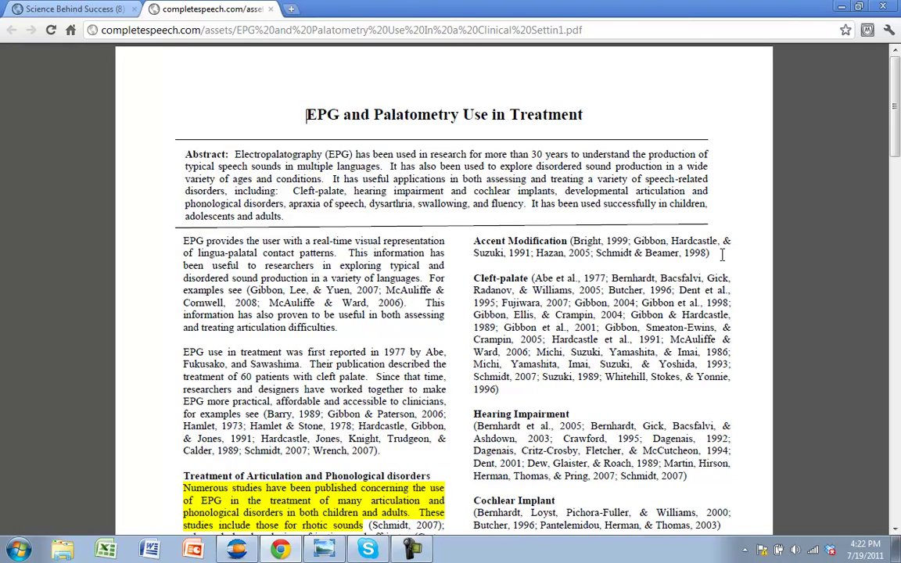
click(895, 530)
click(895, 529)
click(895, 530)
click(896, 529)
click(895, 530)
click(895, 530)
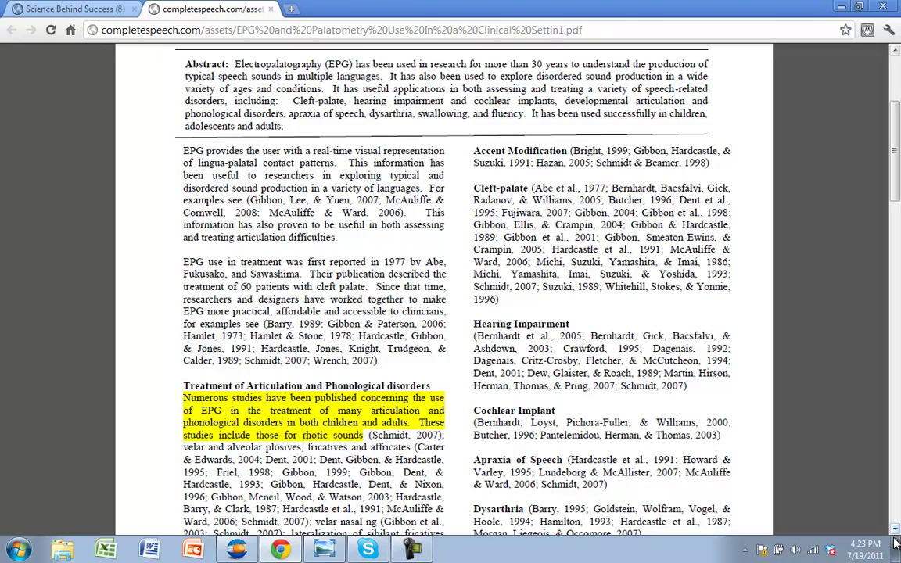
click(895, 529)
click(896, 530)
click(895, 529)
click(895, 529)
click(896, 530)
click(896, 529)
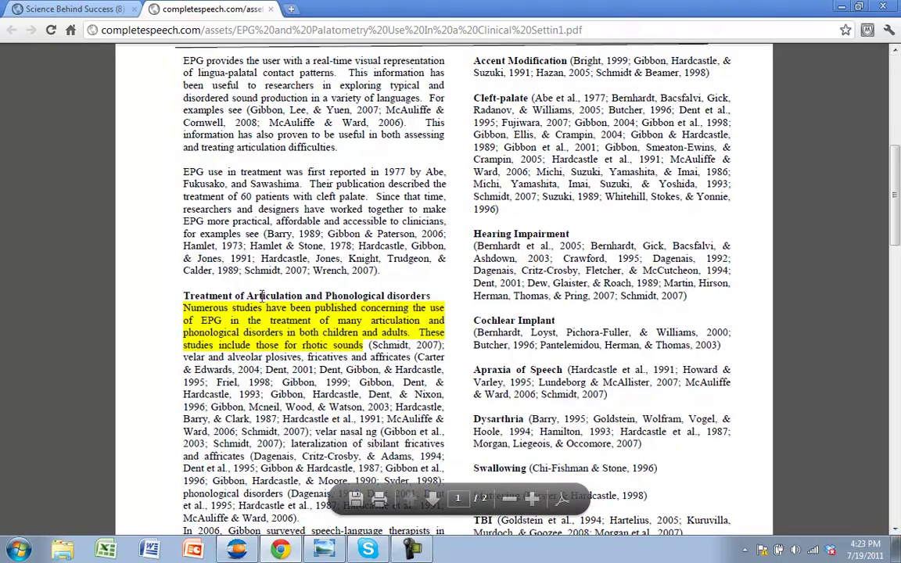